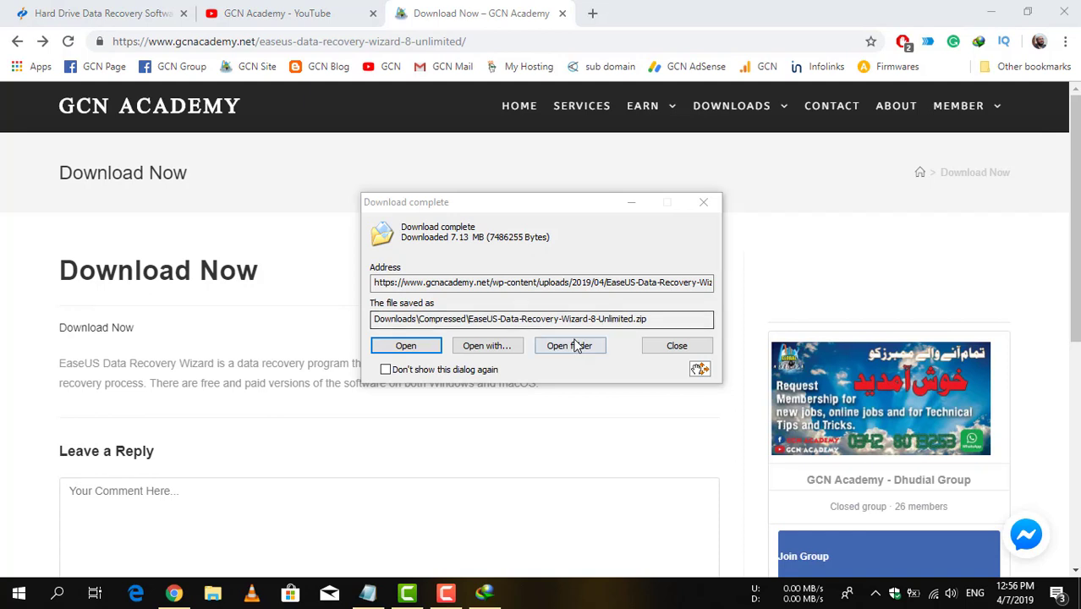
Open the download folder and extract EaseUS-Data-Recovery-Wizard-8-Unlimited.zip into a folder of the same name
click(559, 346)
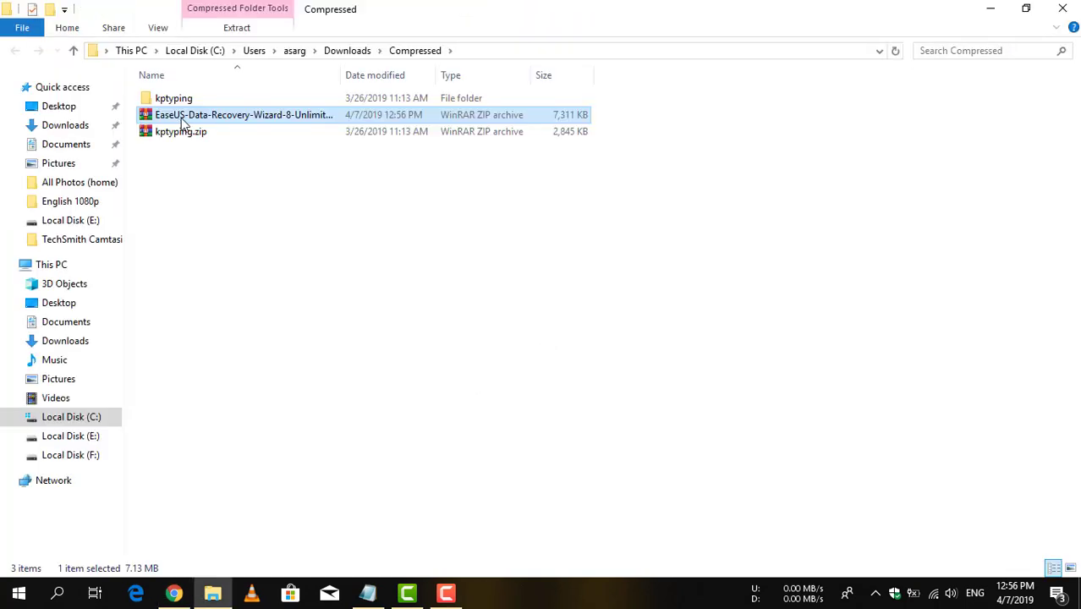
double_click(342, 74)
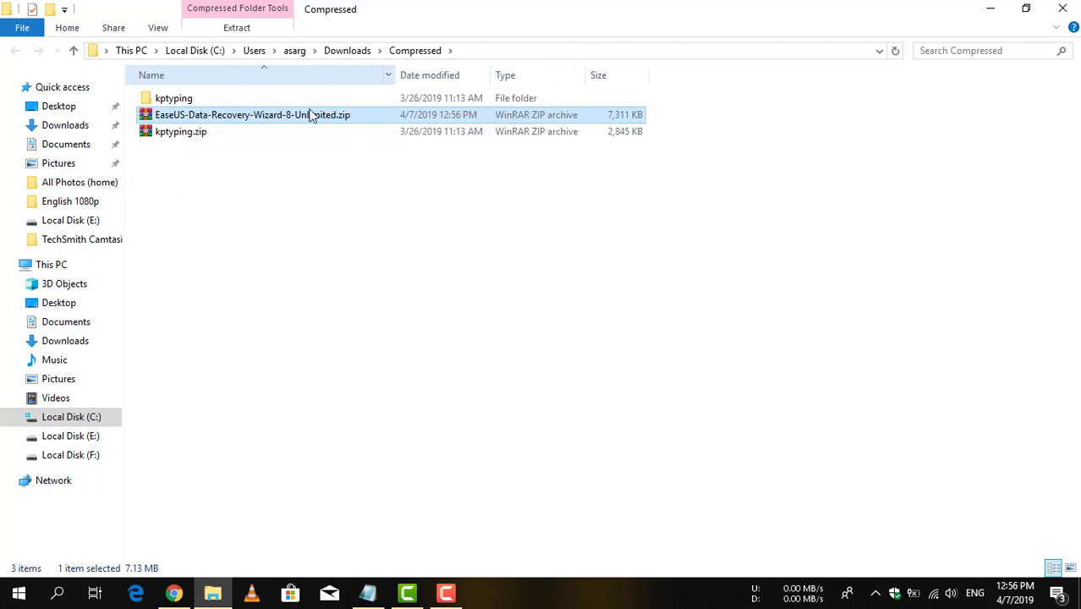
double_click(211, 115)
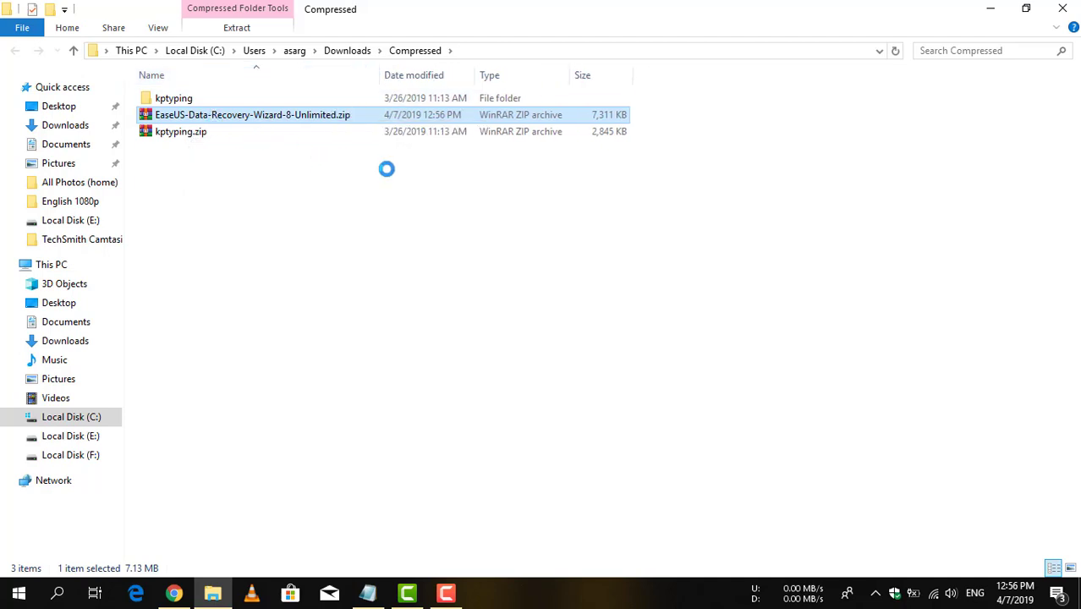
key(shift+F10)
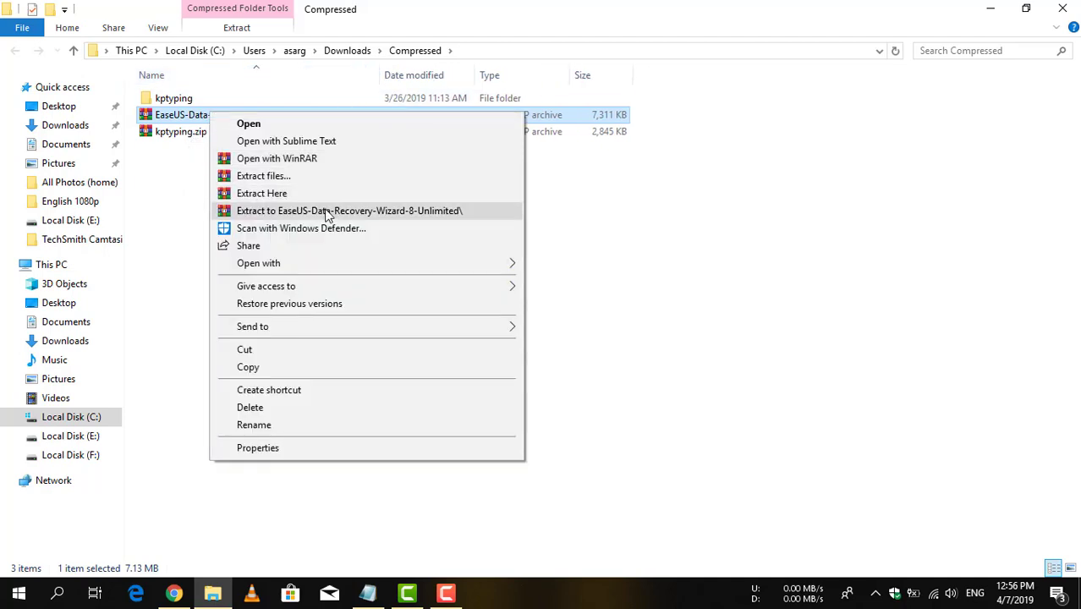
click(326, 211)
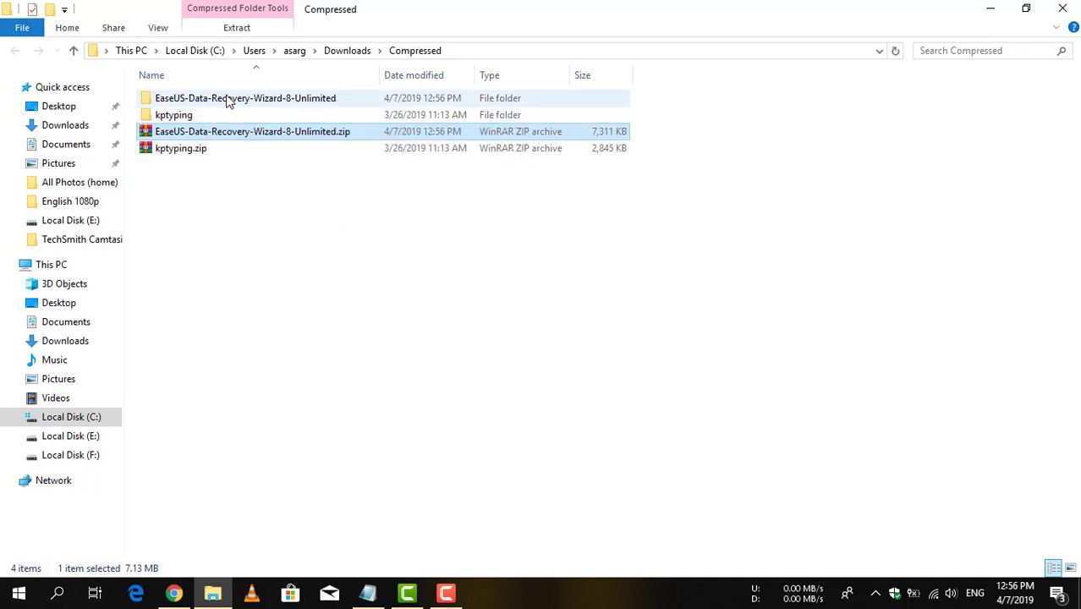
Run the drw_trial.exe installer from the EaseUS Data Recovery Wizard 8 Unlimited subfolder of the extracted folder
double_click(296, 99)
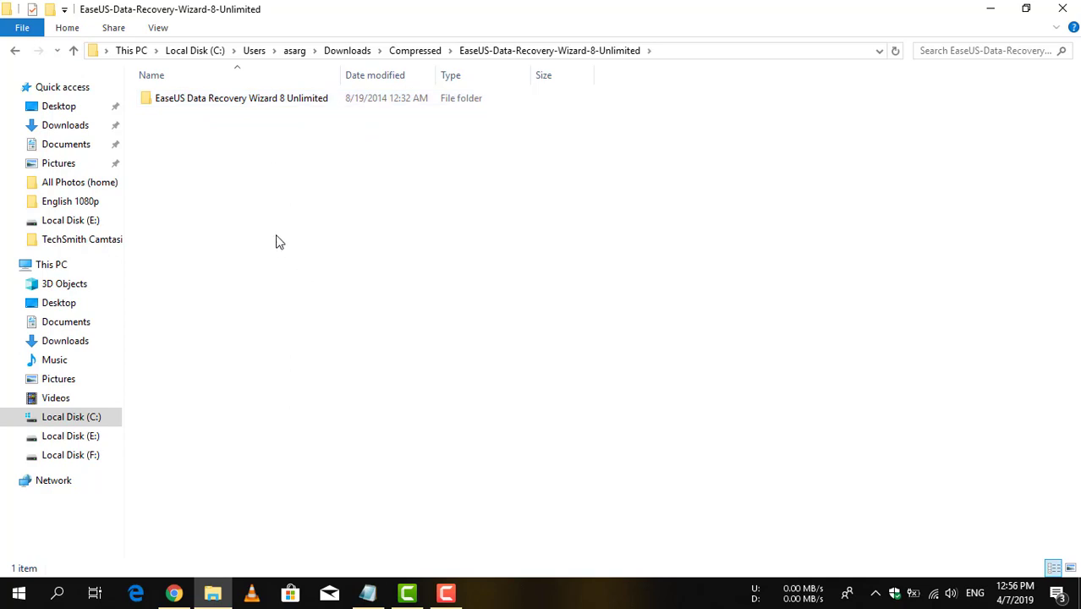
double_click(216, 101)
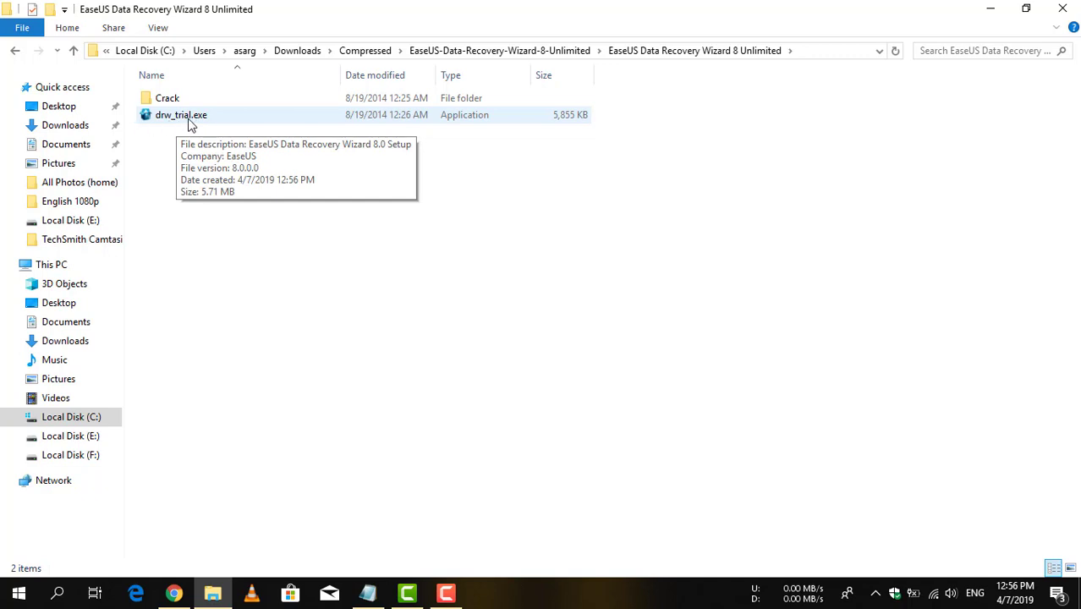
click(190, 124)
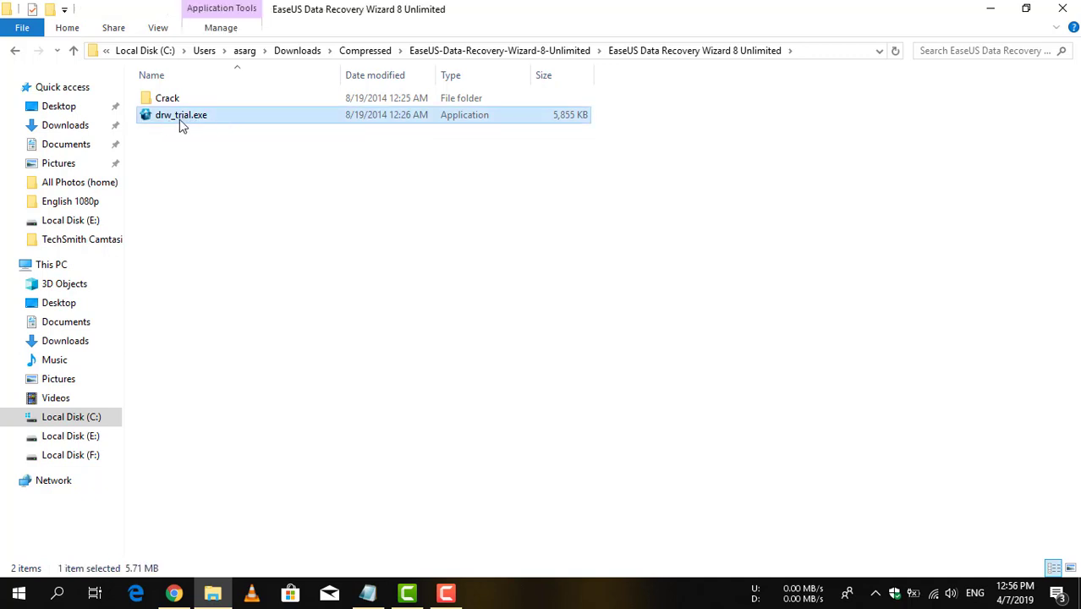
double_click(180, 124)
click(563, 332)
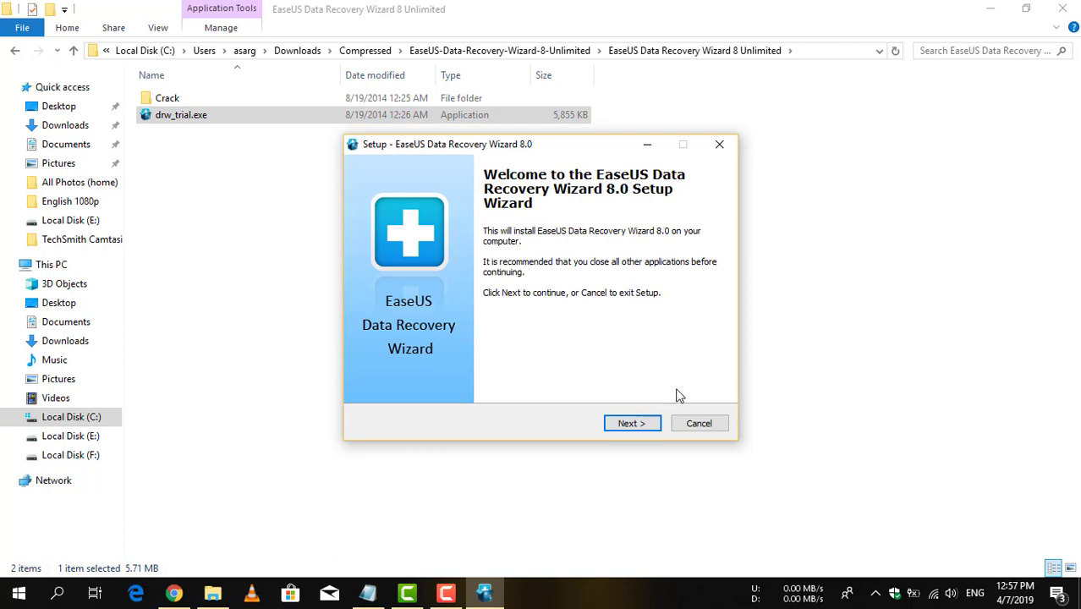
Accept the license agreement and install EaseUS Data Recovery Wizard 8.0 in the default location with a desktop icon
click(625, 423)
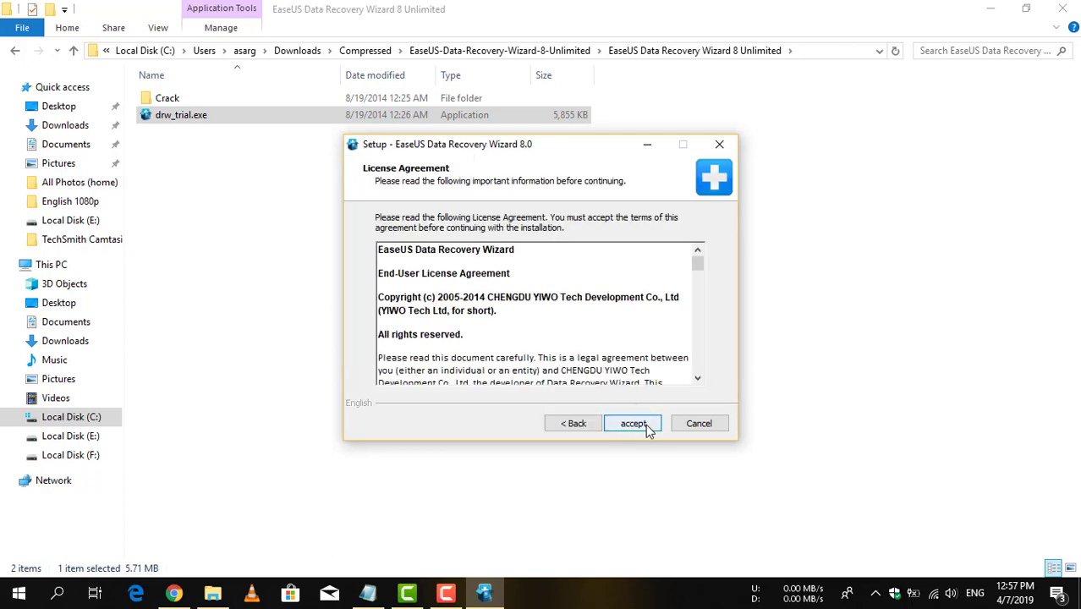
click(641, 421)
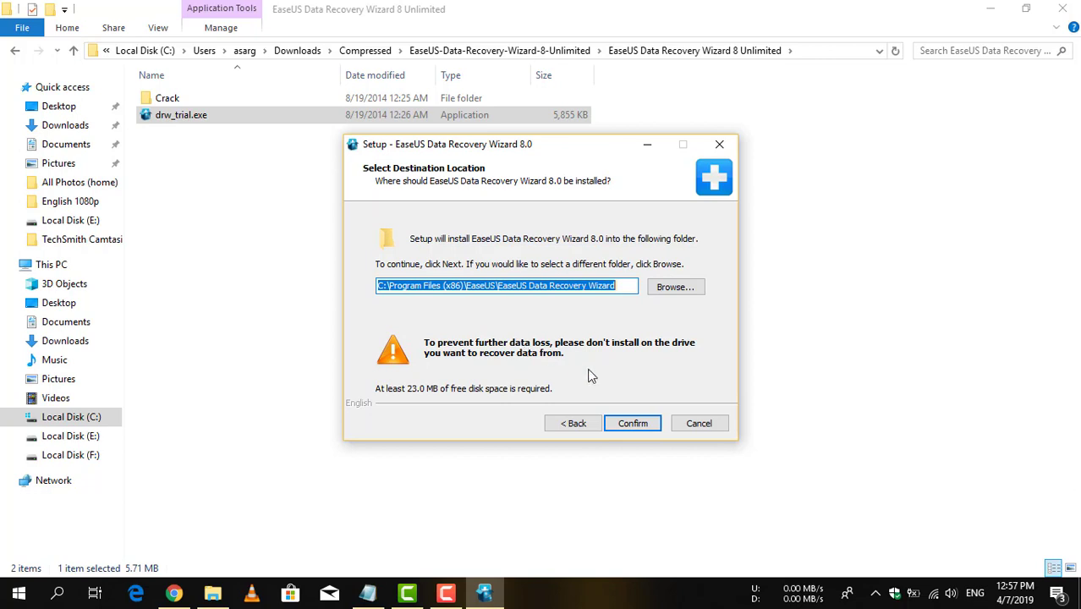
click(632, 423)
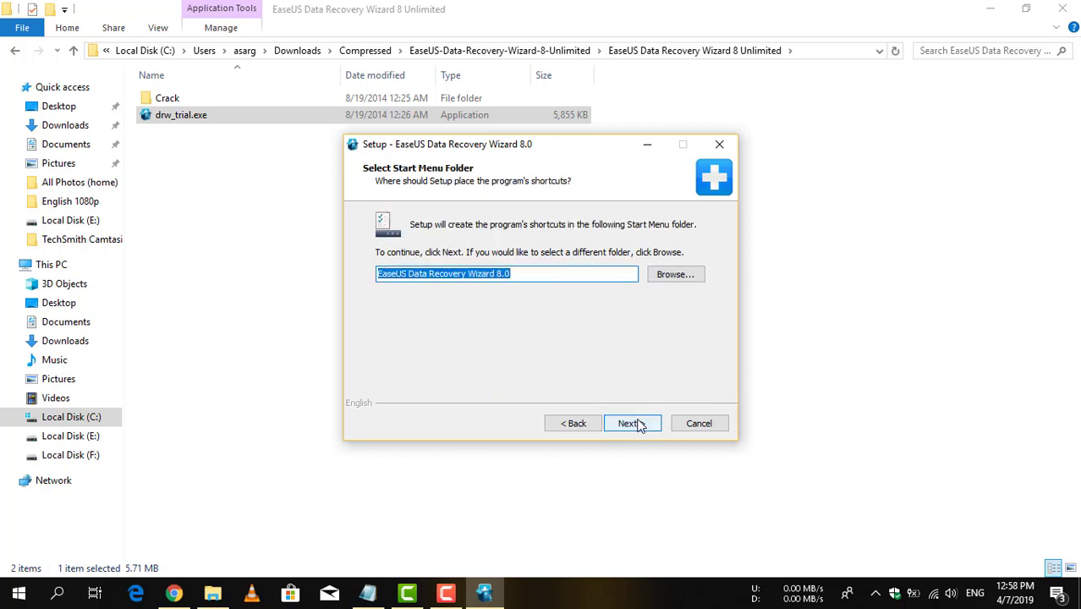
click(632, 423)
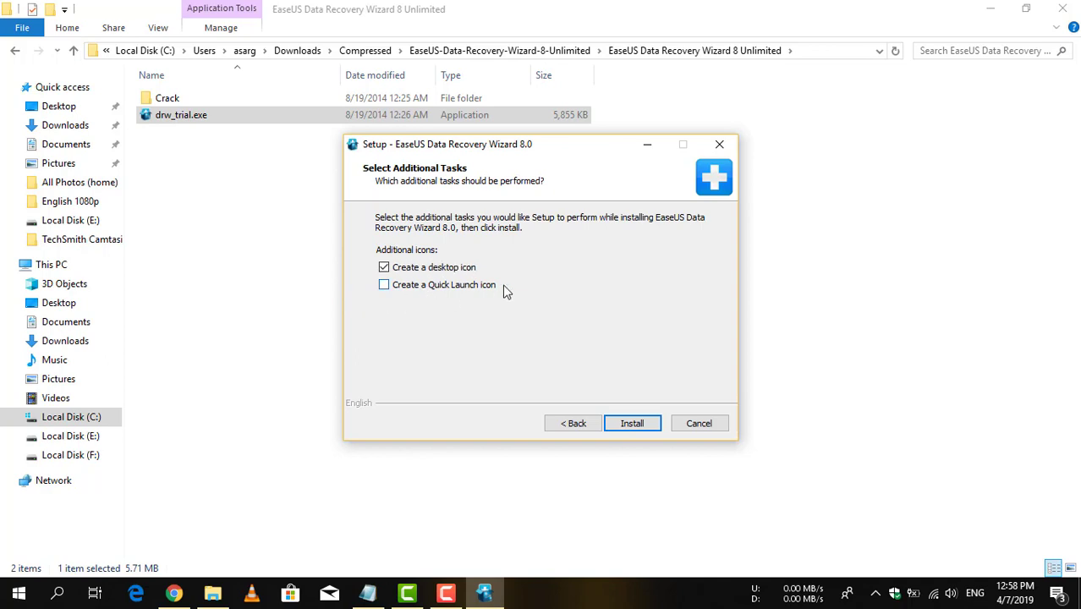
click(629, 426)
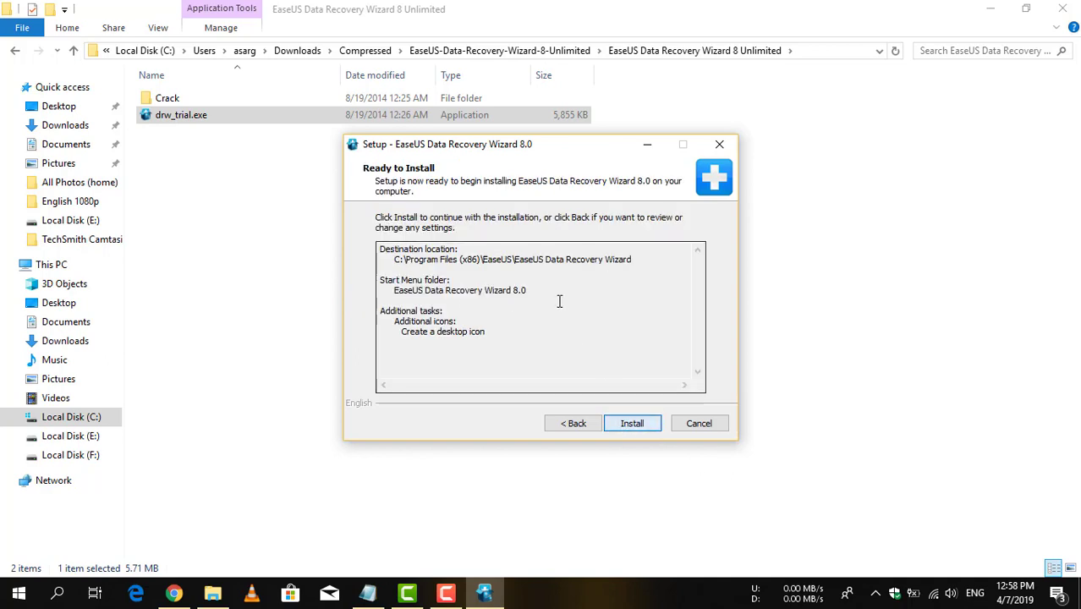
click(628, 425)
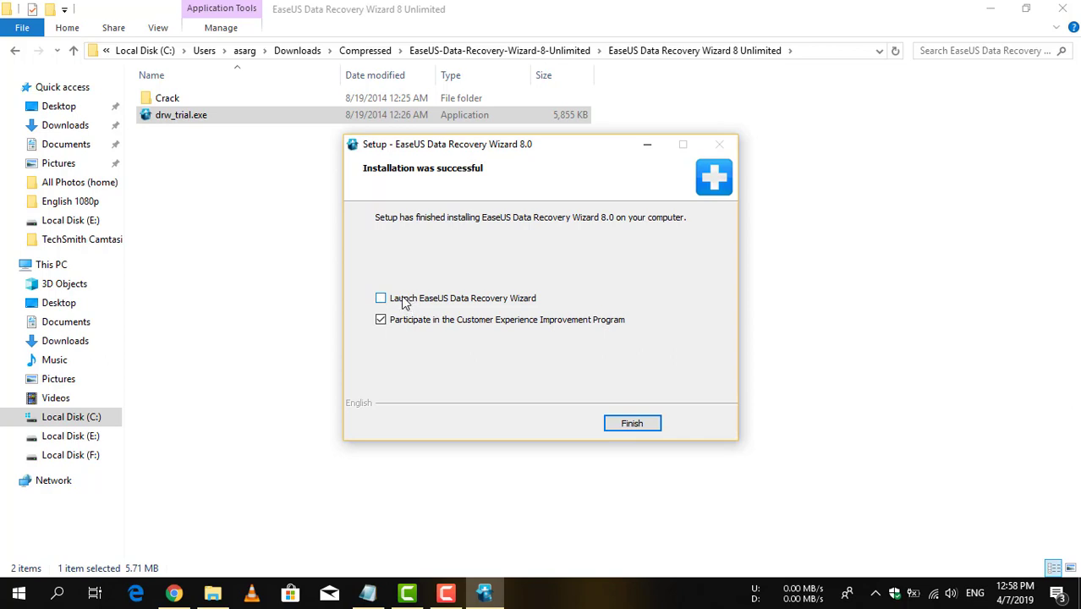
Finish setup without the Customer Experience Improvement Program, close the EaseUS thank-you page and return to File Explorer
click(399, 321)
key(Return)
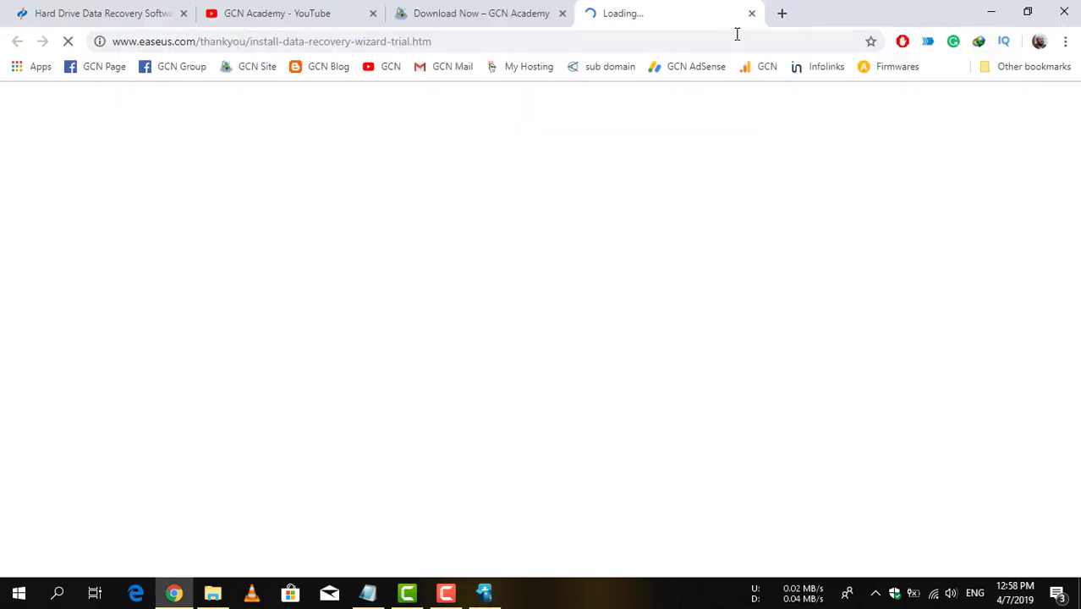
click(751, 19)
click(229, 596)
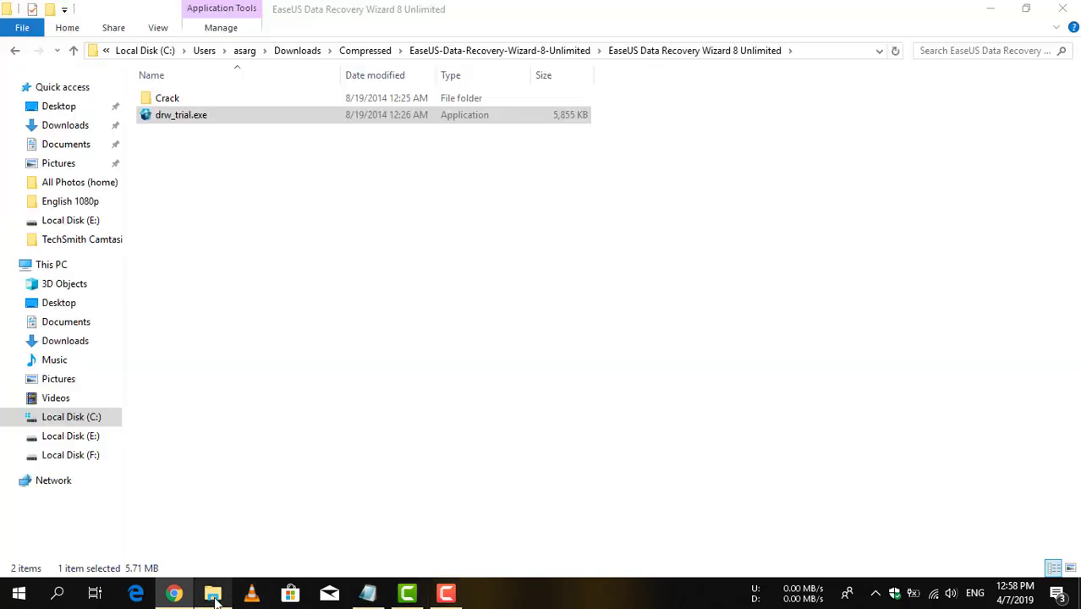
Copy DRWUI.exe, EuActiveOnline.dll and UIConfig.ini from the Crack folder
click(201, 101)
double_click(201, 101)
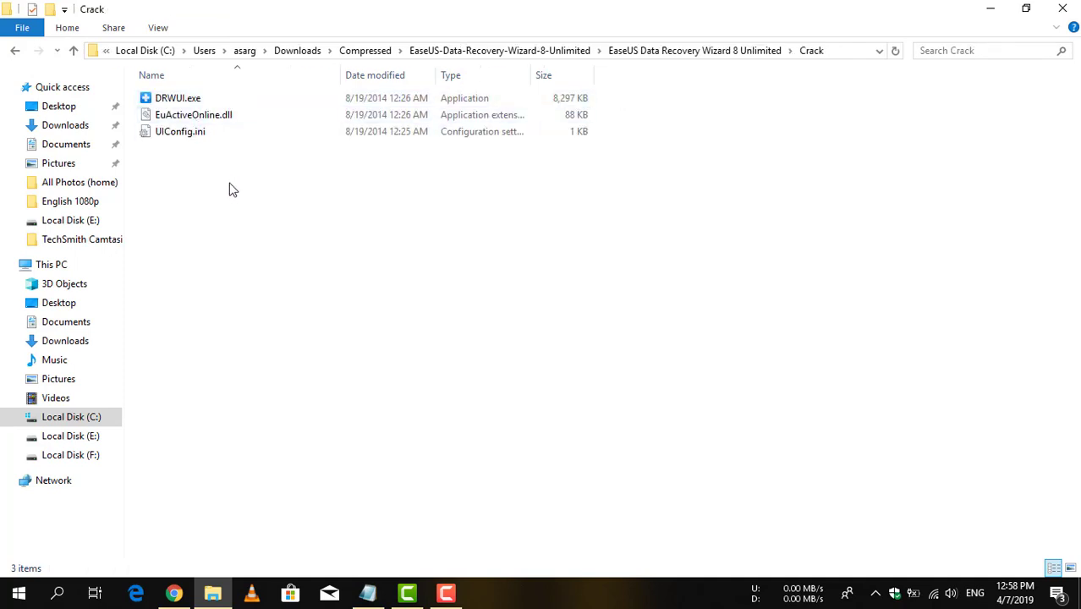
drag(229, 182, 186, 97)
right_click(186, 97)
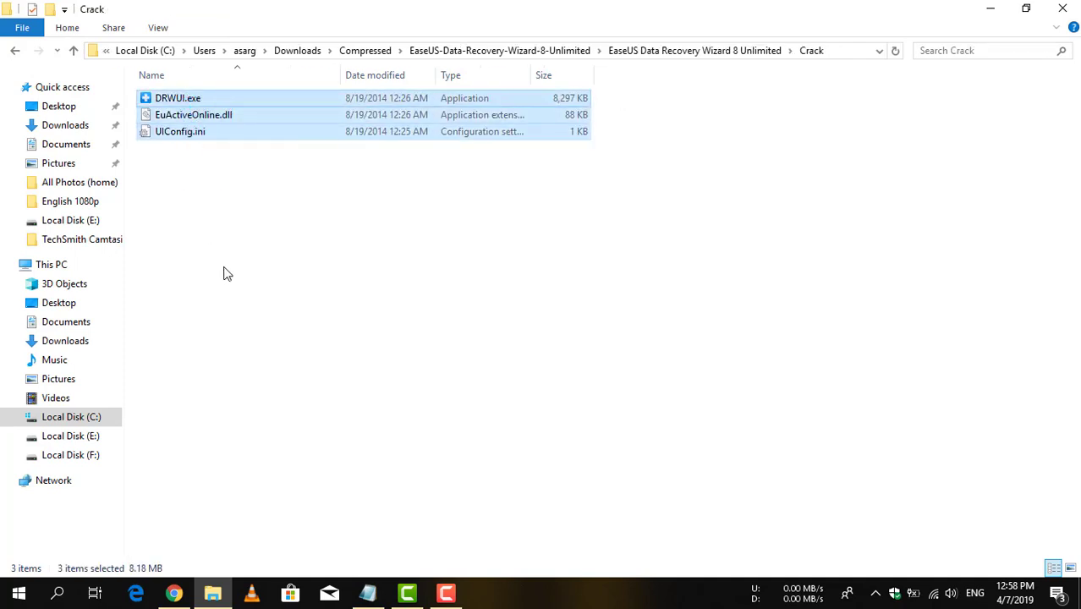
click(257, 314)
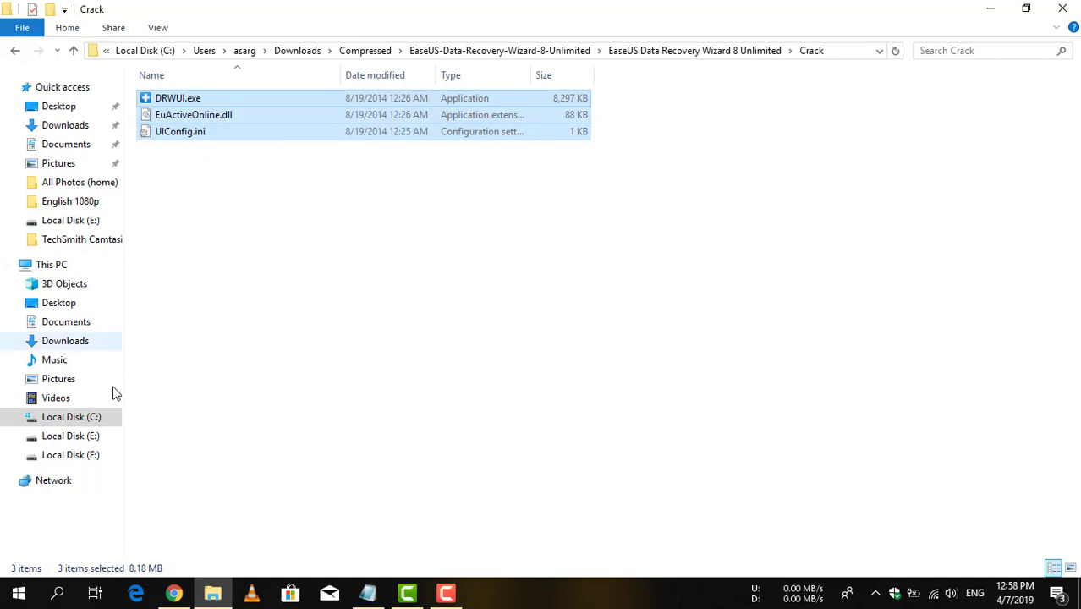
Open the installation folder C:\Program Files (x86)\EaseUS\EaseUS Data Recovery Wizard
click(75, 420)
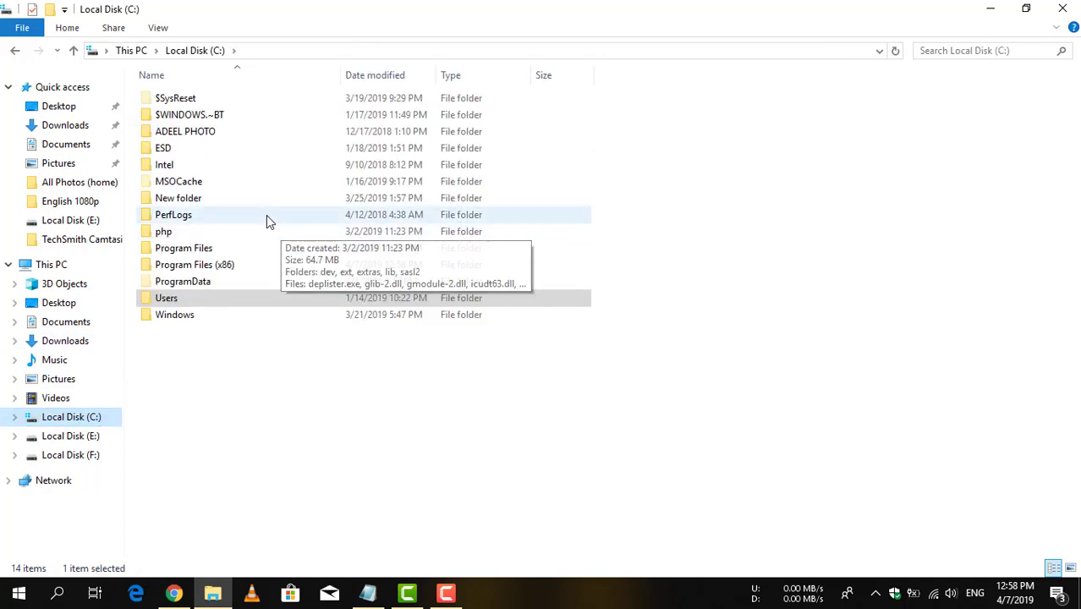
click(188, 267)
double_click(187, 267)
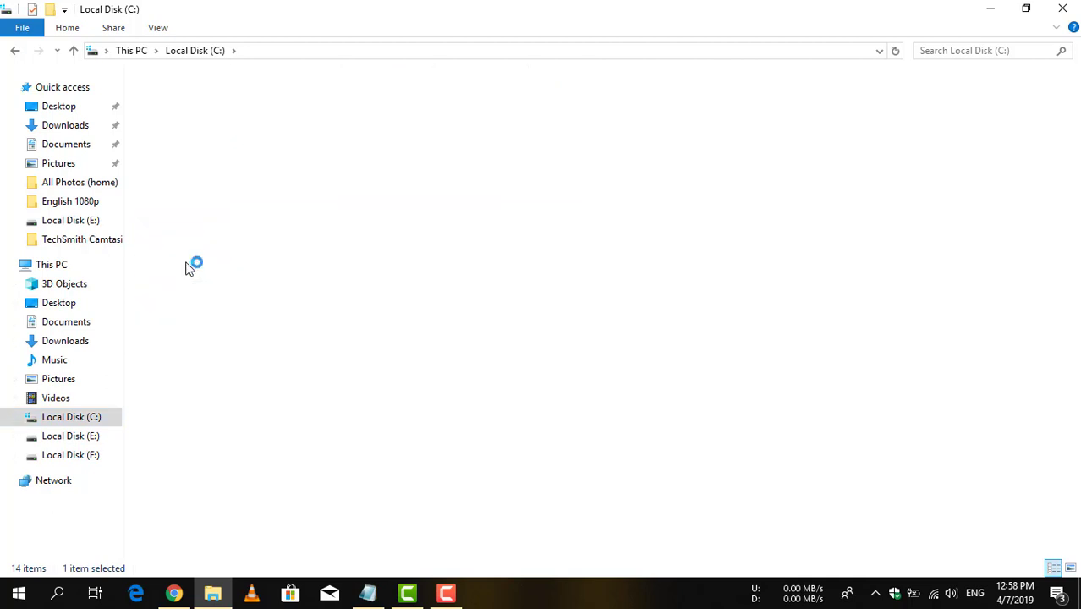
double_click(285, 169)
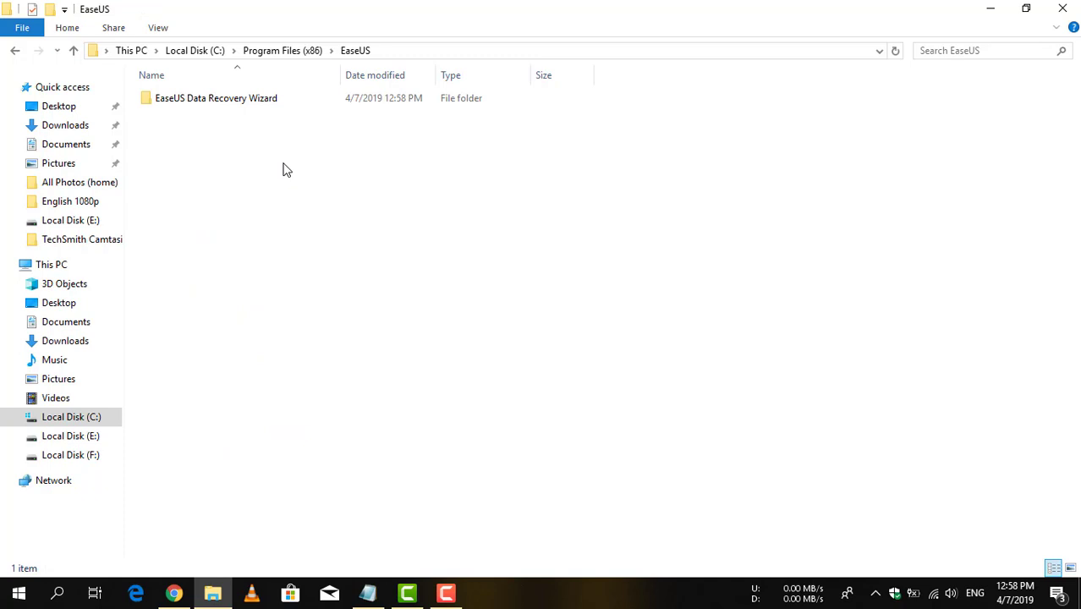
double_click(225, 104)
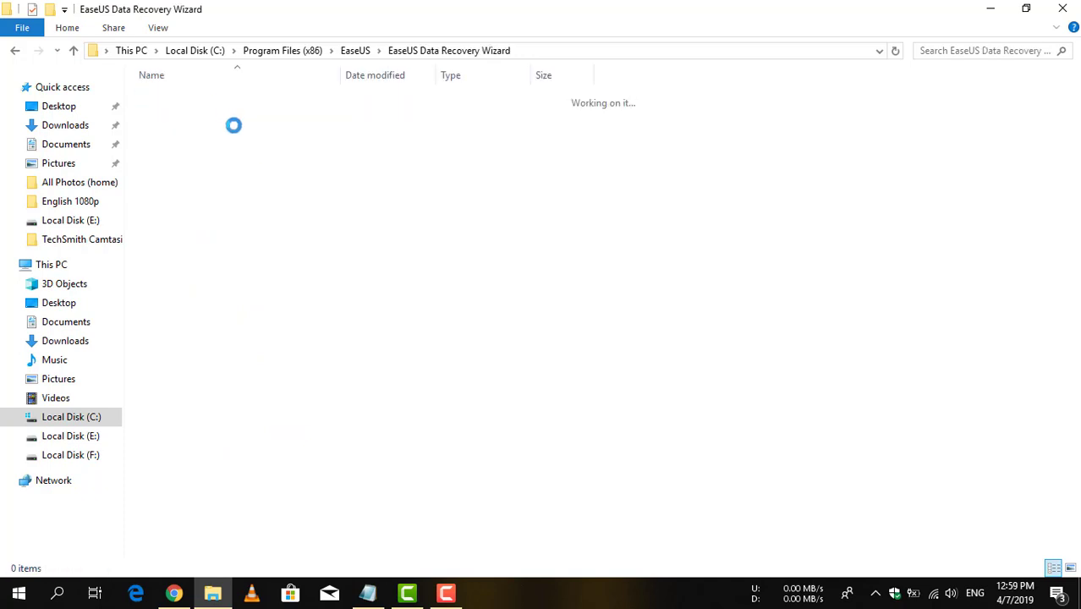
Paste the copied files into the installation folder, granting administrator permission for all current items
right_click(713, 200)
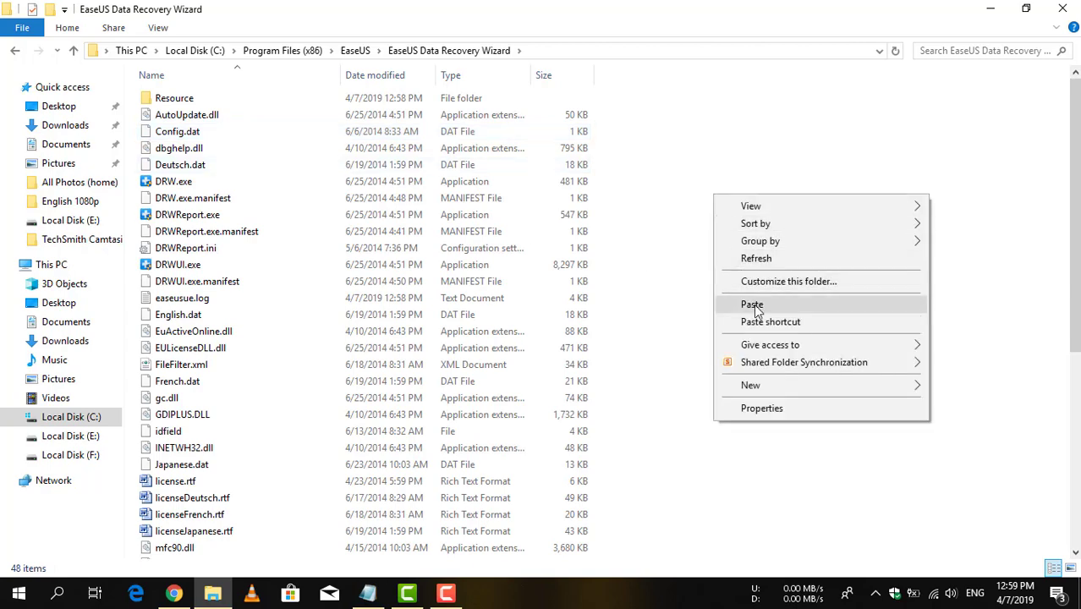
click(753, 304)
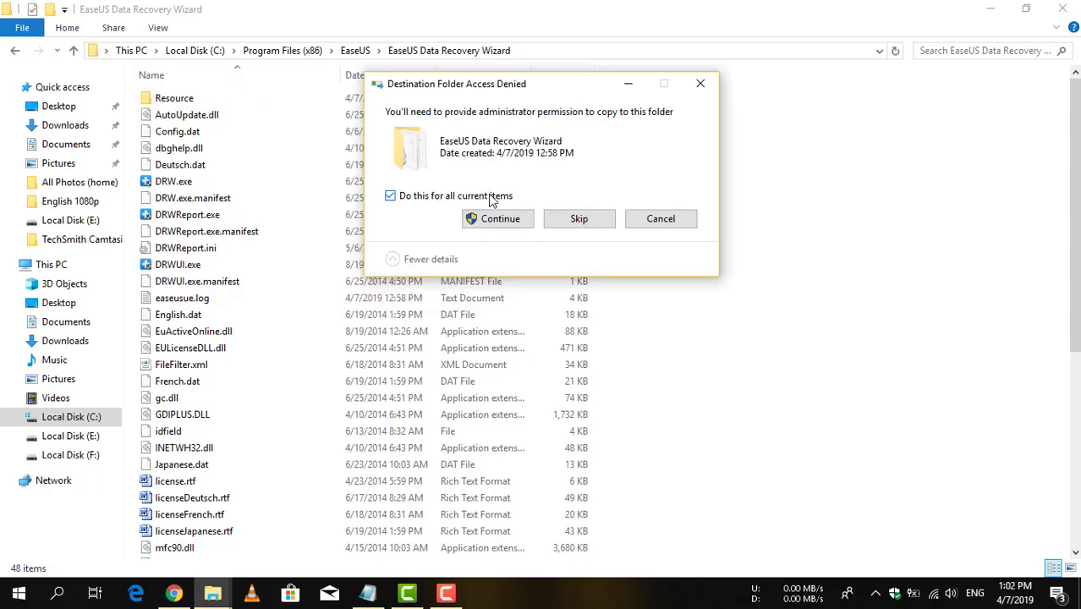
click(481, 218)
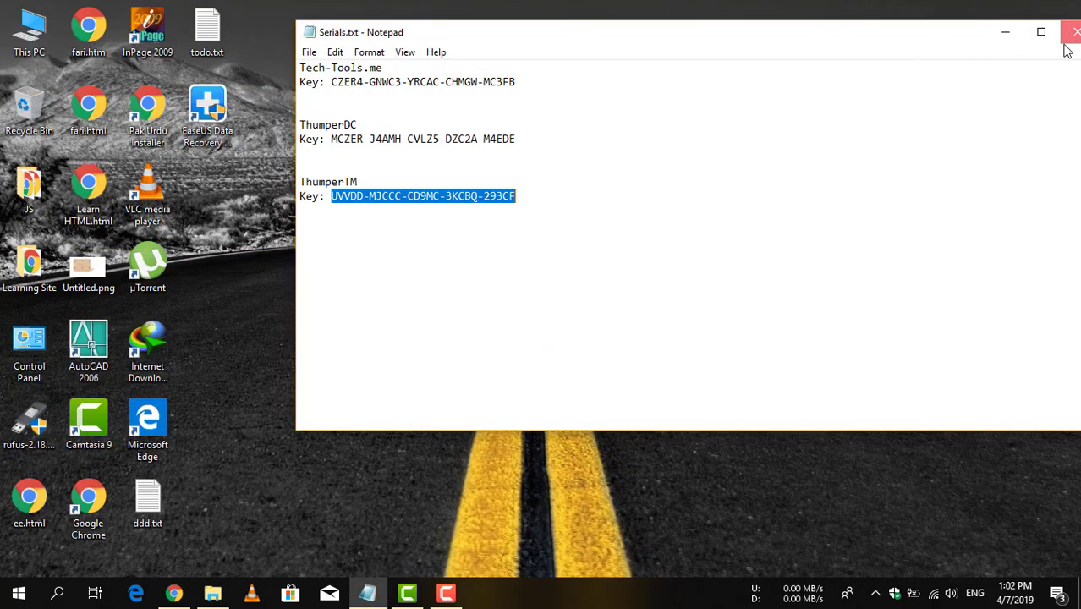
Close the Serials.txt file and refresh the desktop
click(1074, 32)
right_click(373, 133)
click(392, 178)
right_click(363, 113)
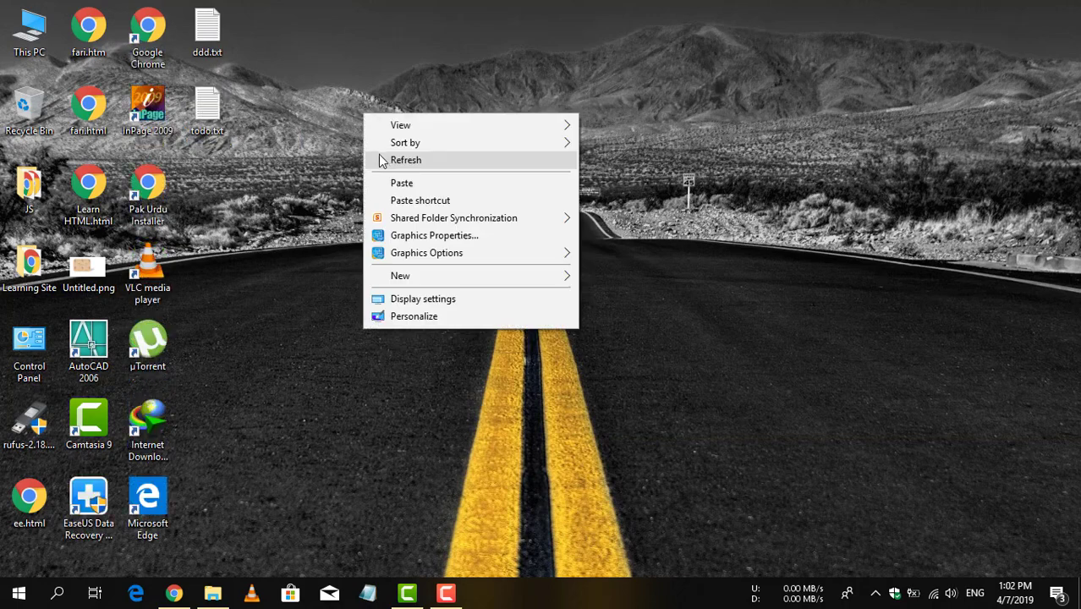
click(397, 160)
Launch EaseUS Data Recovery Wizard from the desktop and decline the offered update
double_click(89, 503)
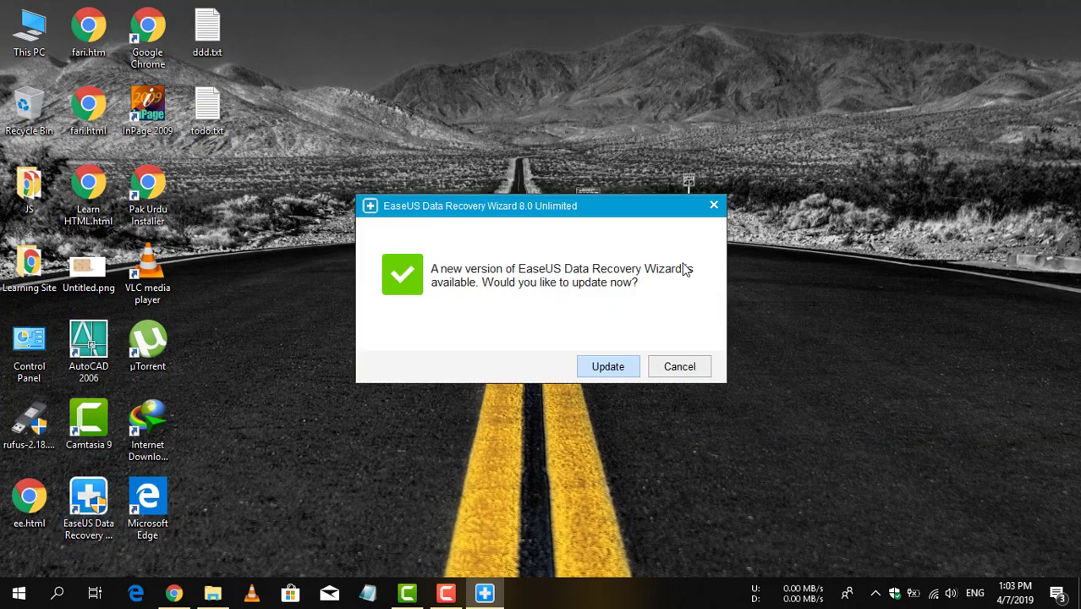
click(675, 370)
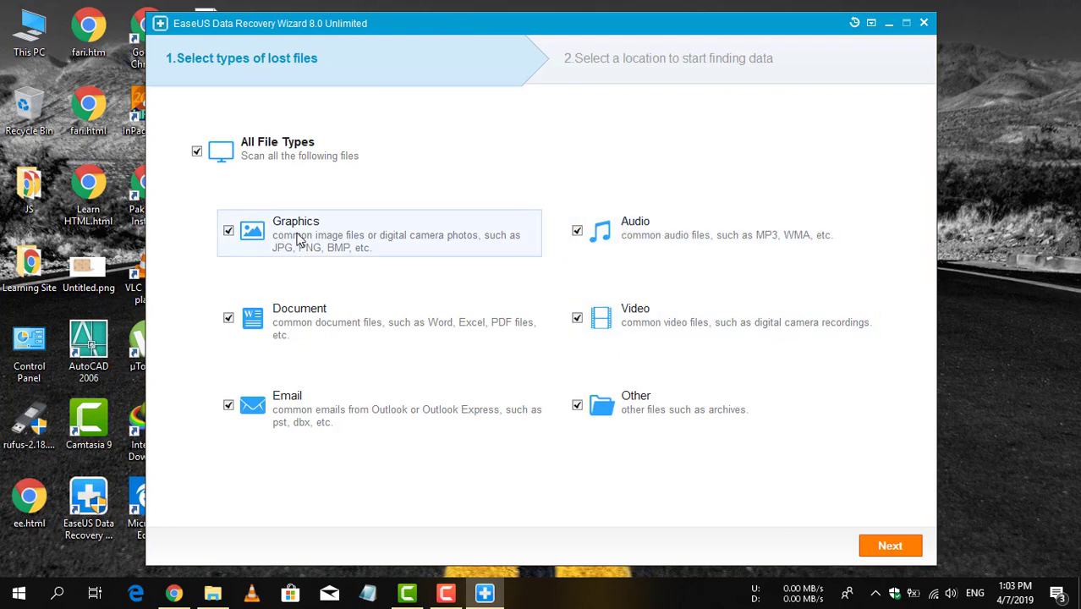
Limit the lost file types to Graphics only, excluding Audio, Document, Video, Email and Other
click(342, 253)
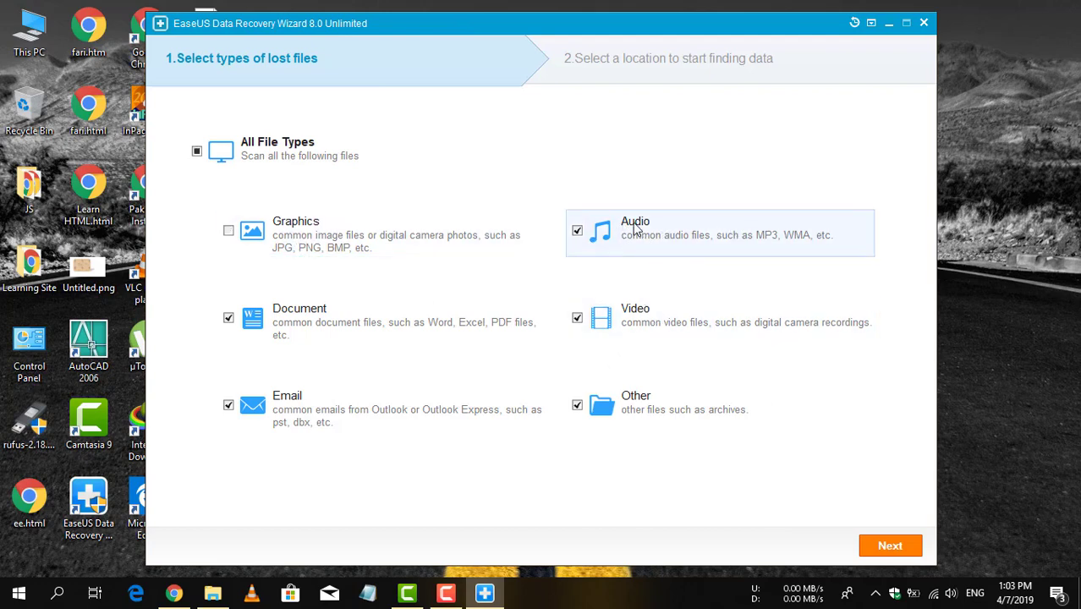
click(600, 240)
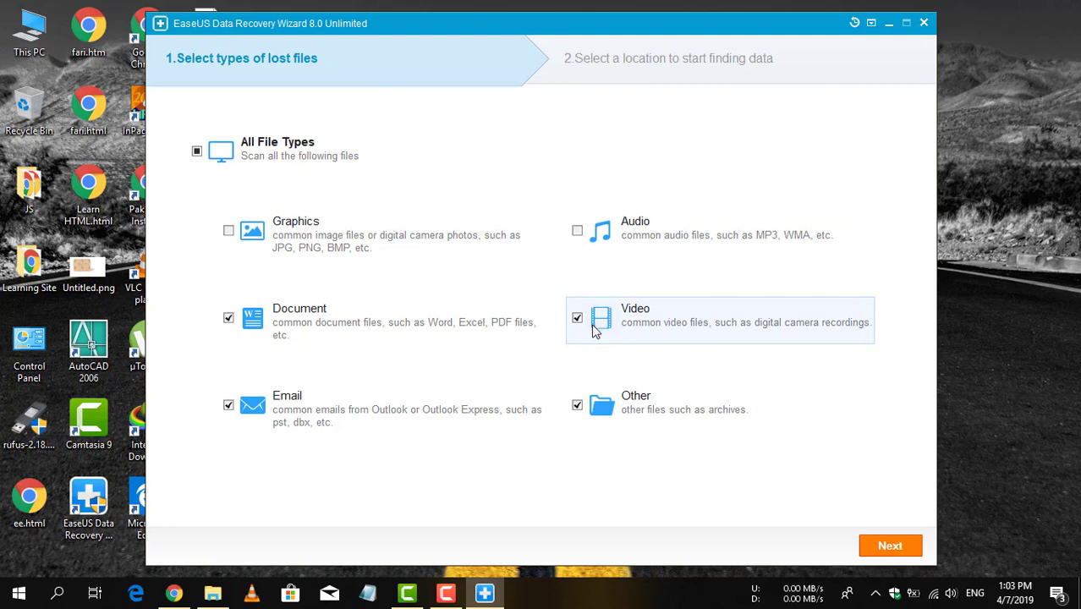
click(592, 325)
click(602, 412)
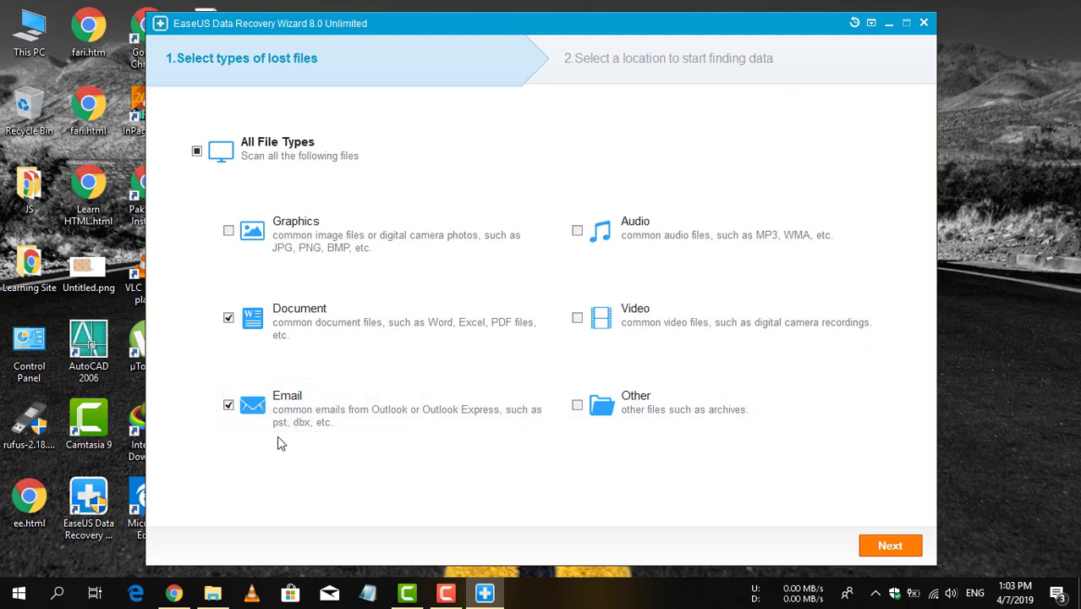
click(286, 410)
click(309, 322)
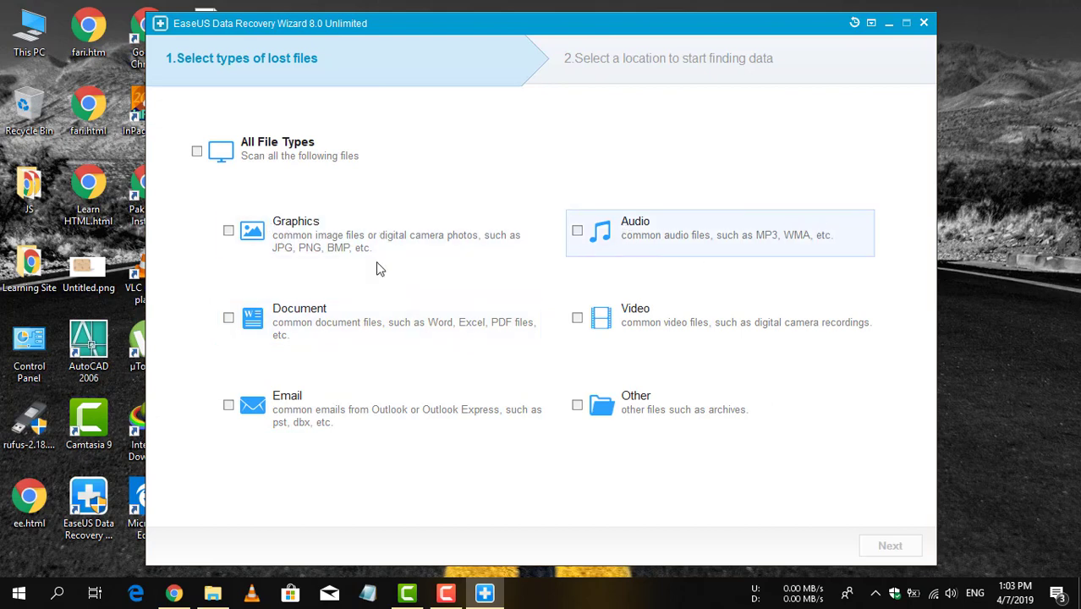
click(279, 247)
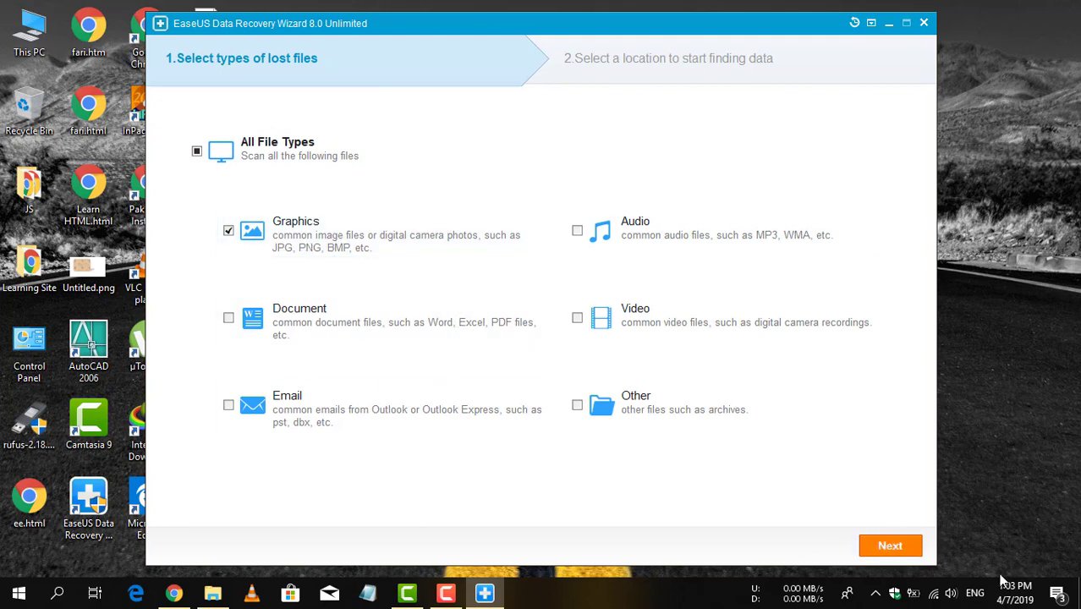
Continue to the location selection and choose Local Disk (F:) as the drive to search for lost graphics files
click(890, 545)
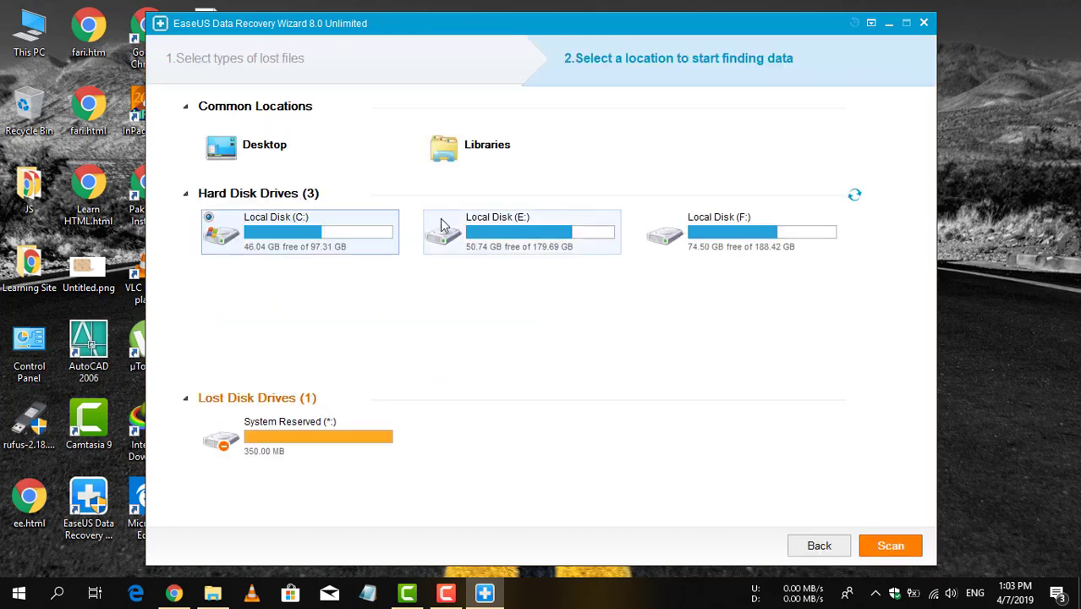
click(556, 235)
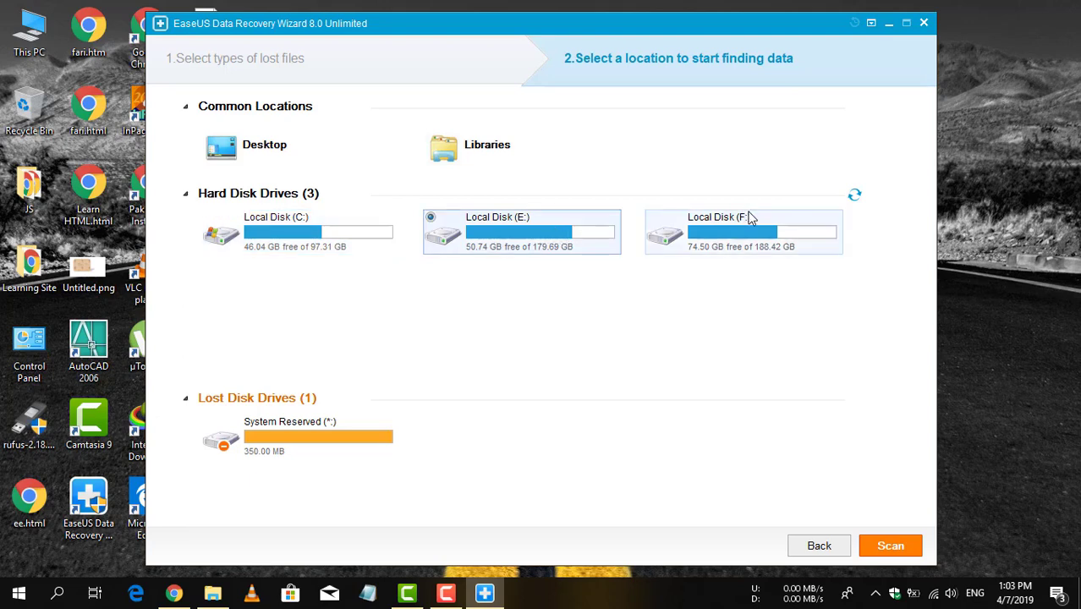
click(780, 232)
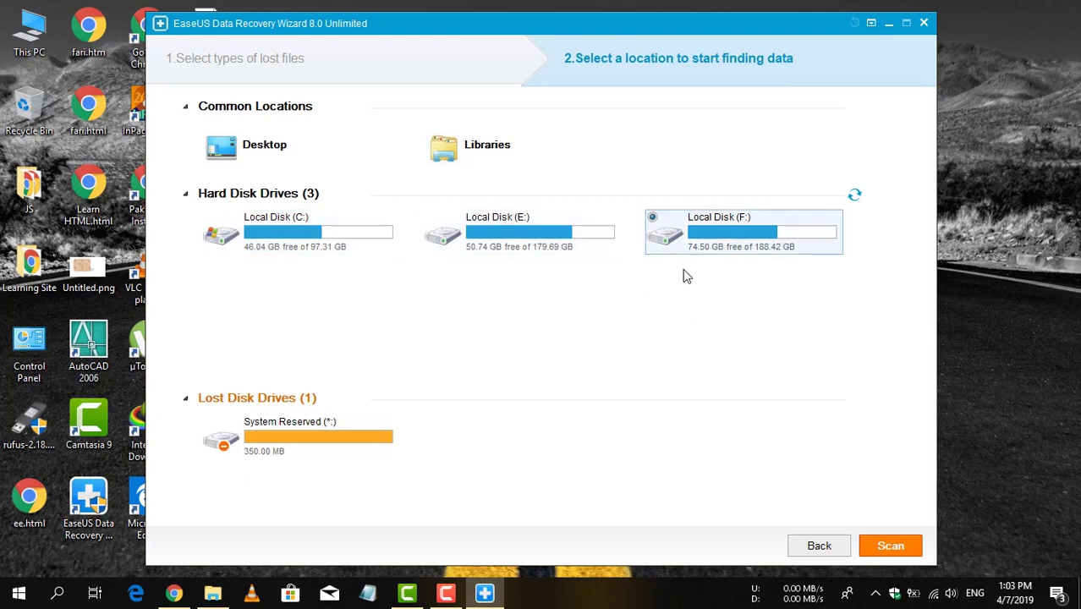
click(568, 236)
click(332, 242)
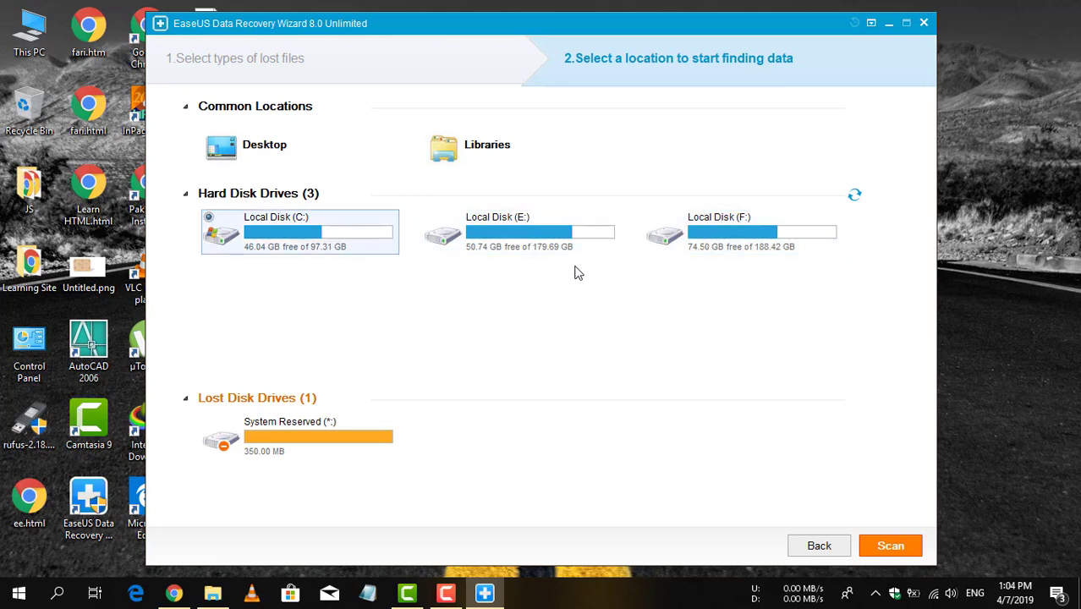
click(562, 244)
click(707, 244)
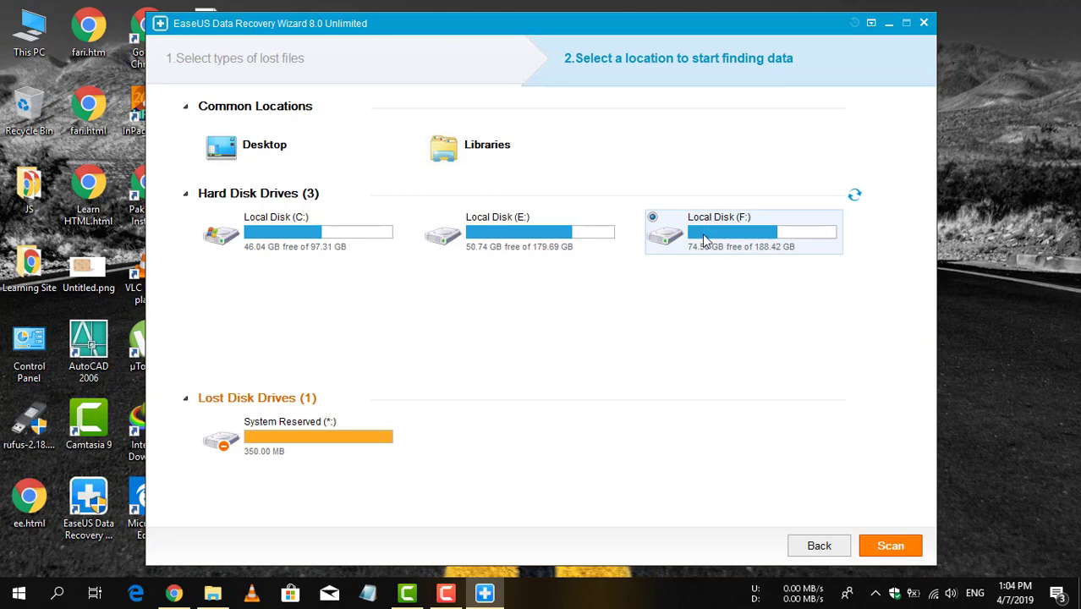
click(514, 252)
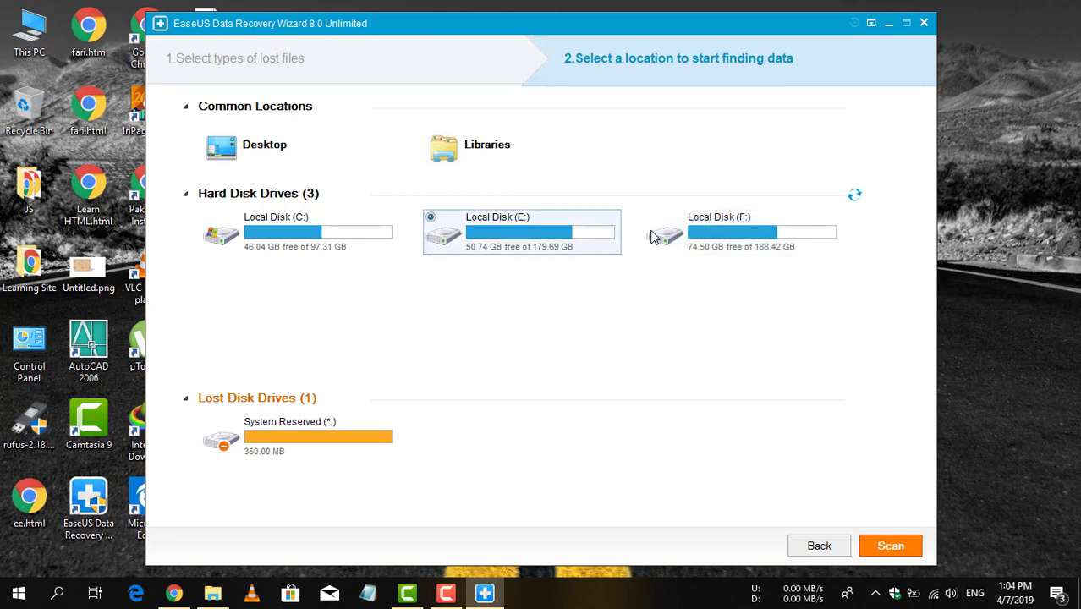
click(734, 239)
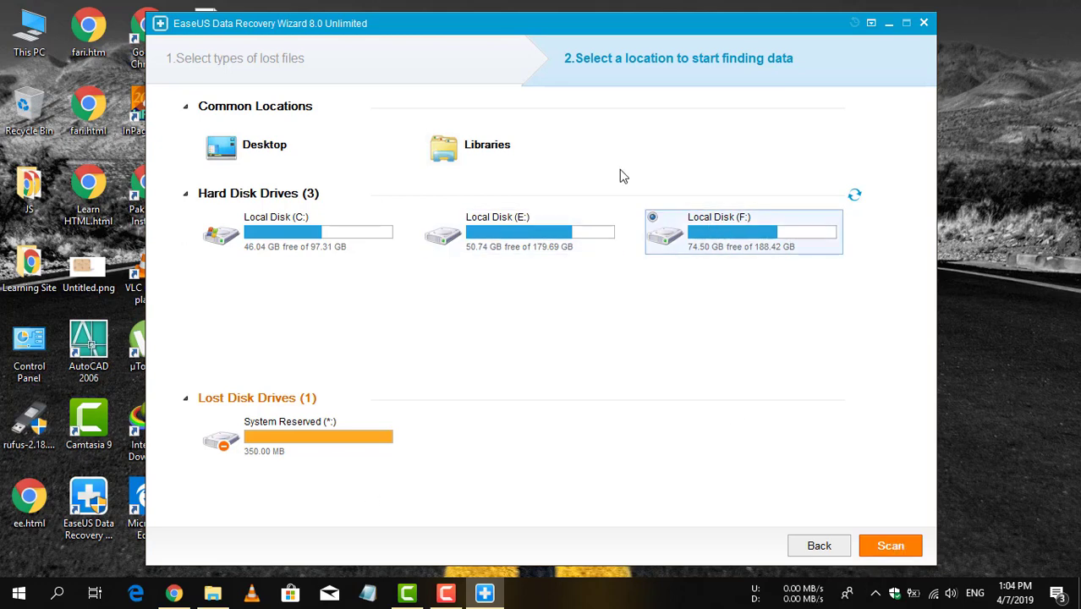